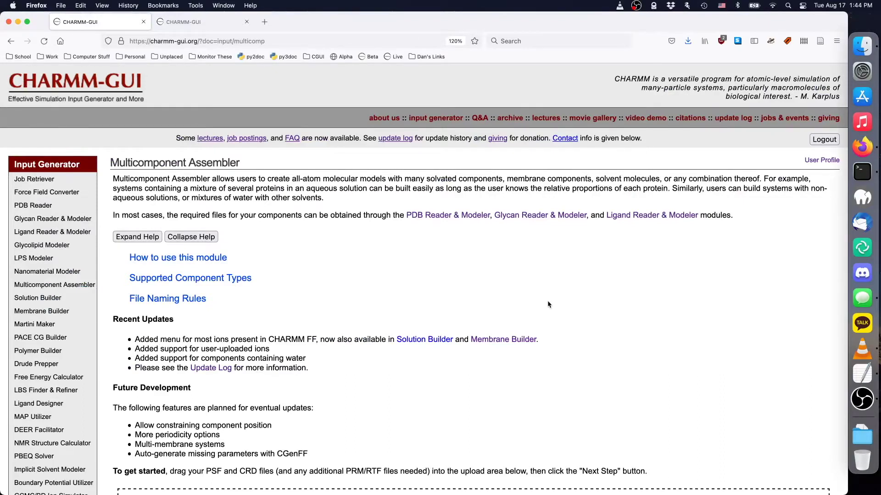
Select the six downloaded PSF and CRD files in the Downloads folder
key(super+Tab)
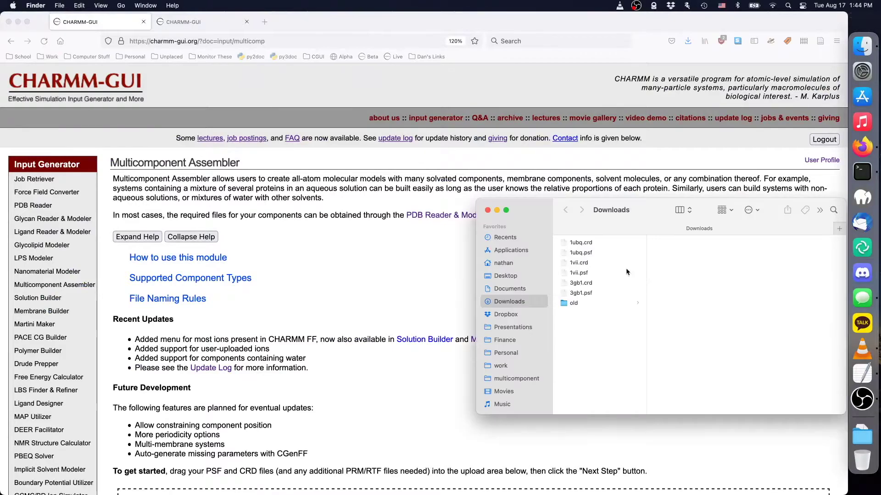
click(611, 244)
shift+click(603, 293)
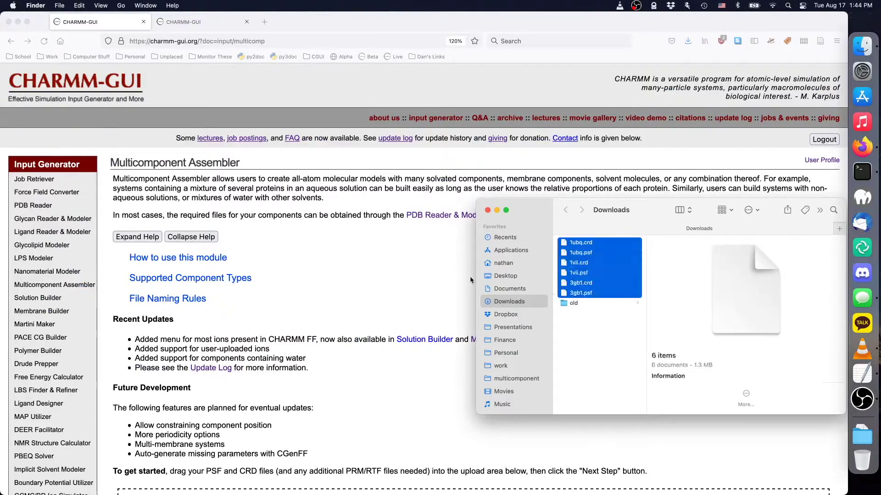
Look over the Amber FF membrane complex video lesson, then close its tab
click(405, 269)
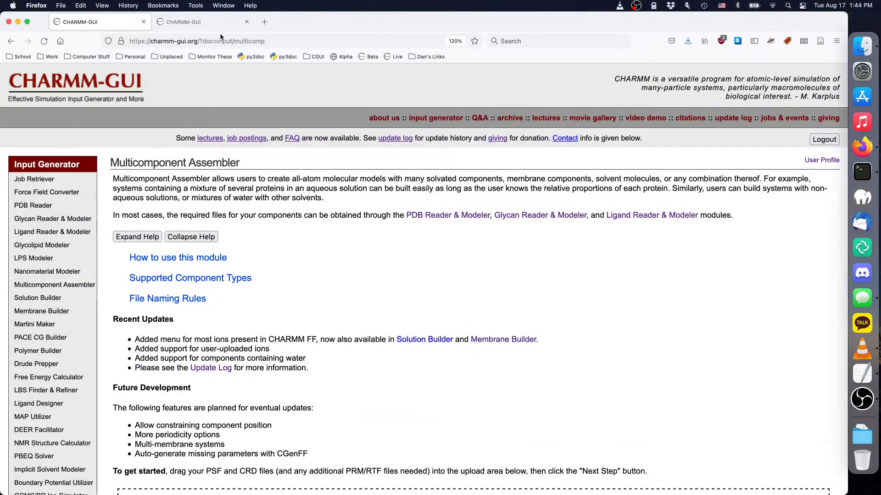
click(201, 21)
mouse_move(79, 258)
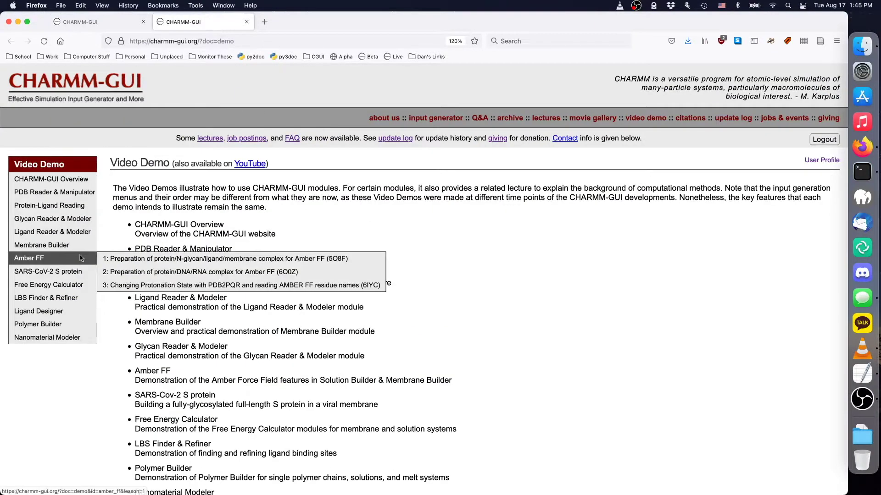
click(161, 259)
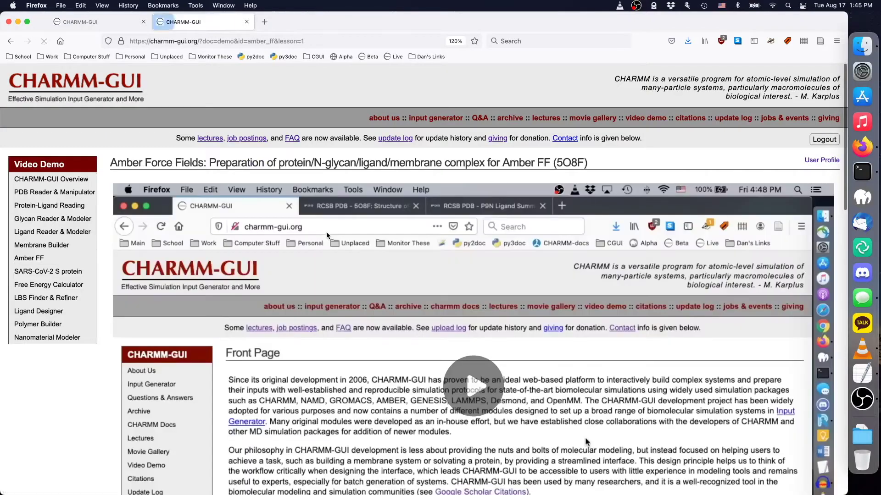
scroll(585, 205, down, 5)
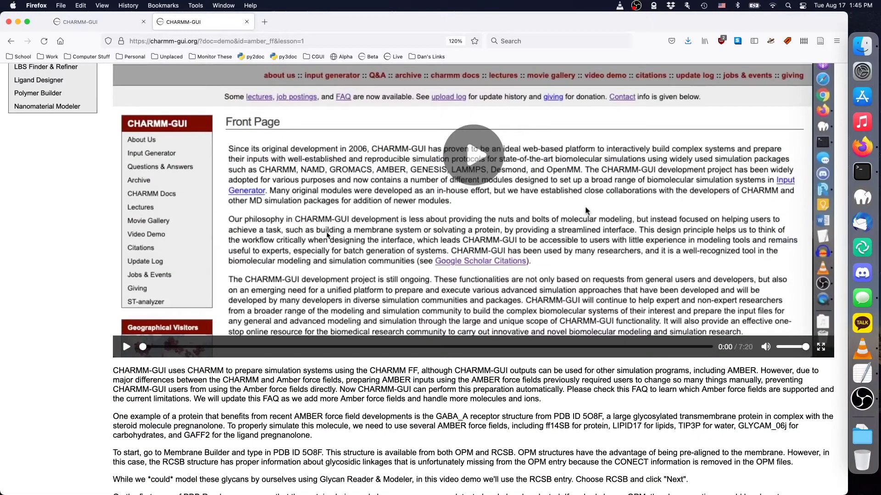
scroll(459, 275, up, 5)
key(super+w)
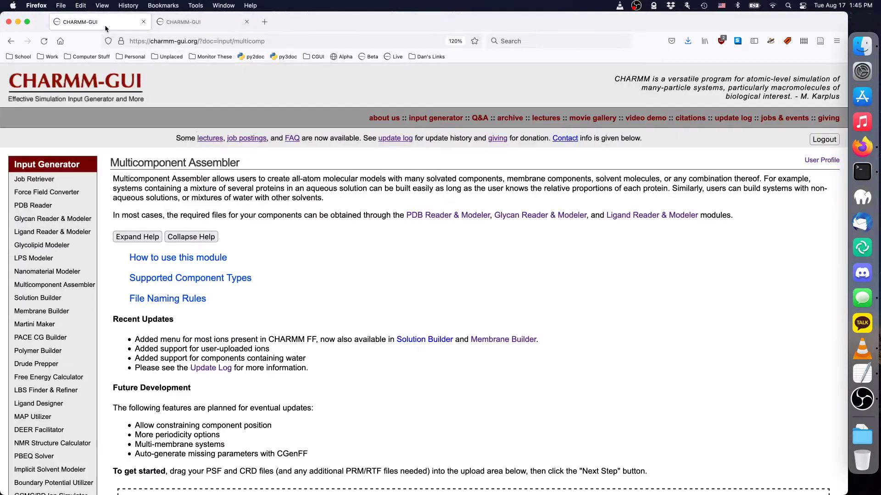
Start a Bilayer Builder job by fetching PDB entry 5O8F
mouse_move(69, 311)
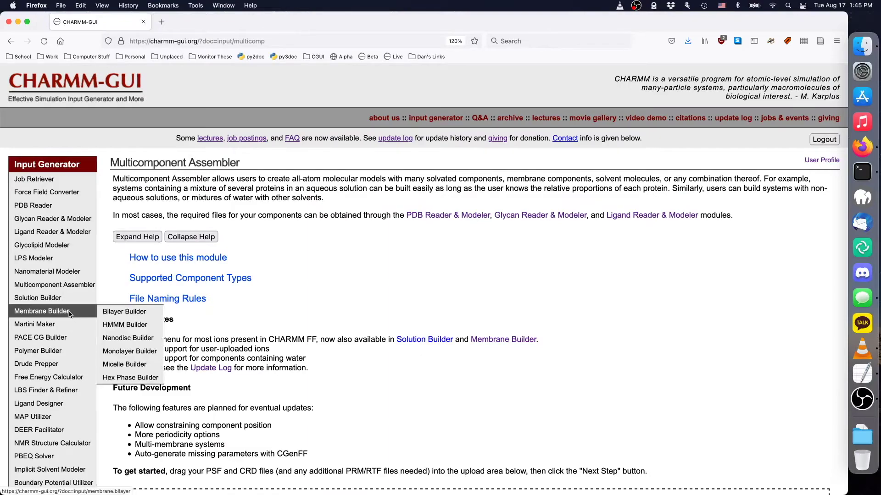
click(126, 311)
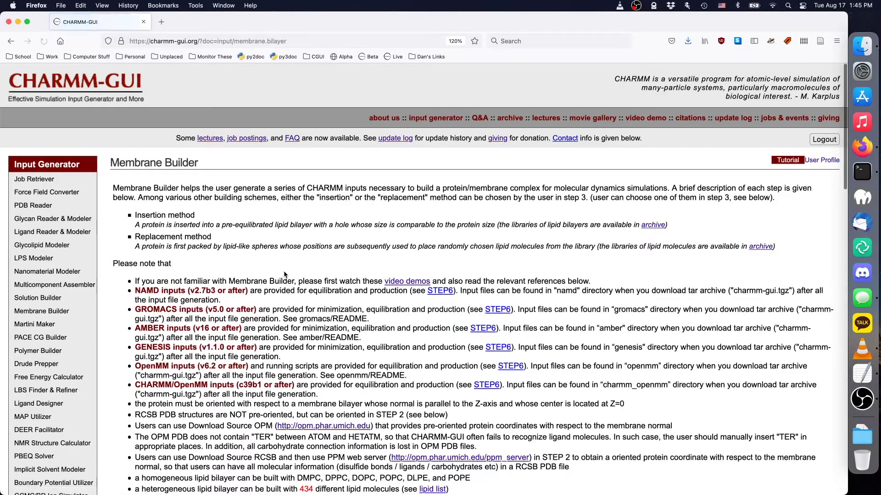
scroll(284, 273, down, 5)
scroll(285, 271, down, 6)
click(224, 237)
text(5O8F)
click(464, 235)
click(810, 433)
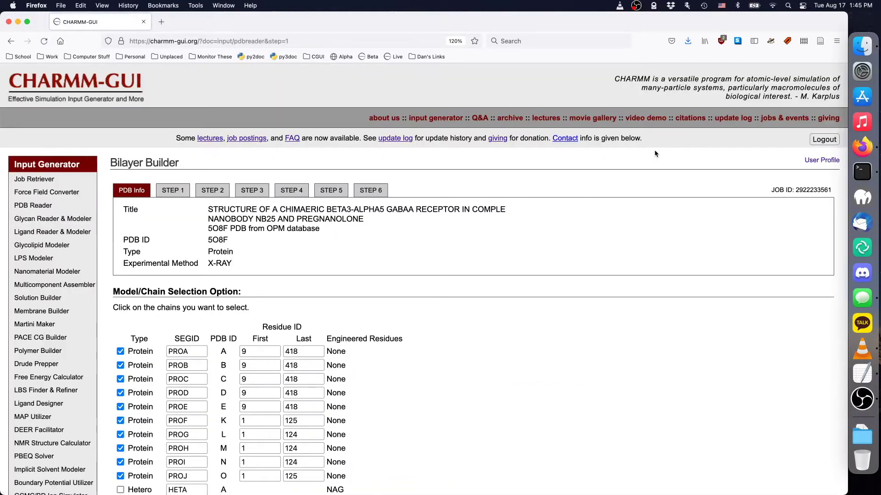
Include the HETG, HETK and HETO P9N ligand chains along with the protein chains, and submit the chain selection
scroll(406, 261, down, 5)
scroll(406, 260, down, 5)
scroll(406, 260, down, 2)
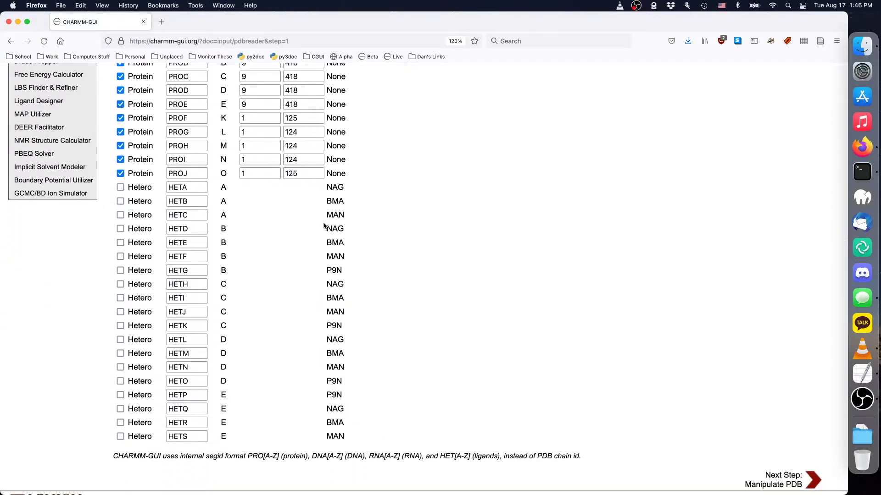
click(121, 270)
click(120, 325)
click(120, 381)
scroll(287, 210, down, 1)
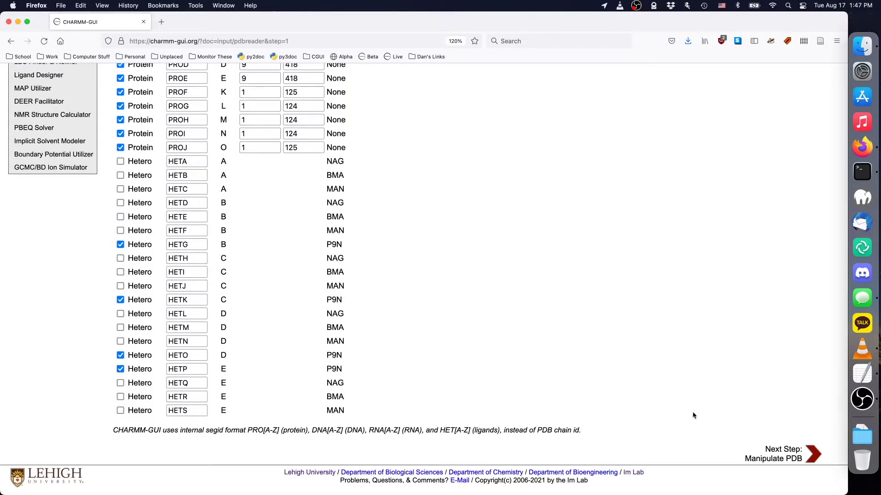
key(Return)
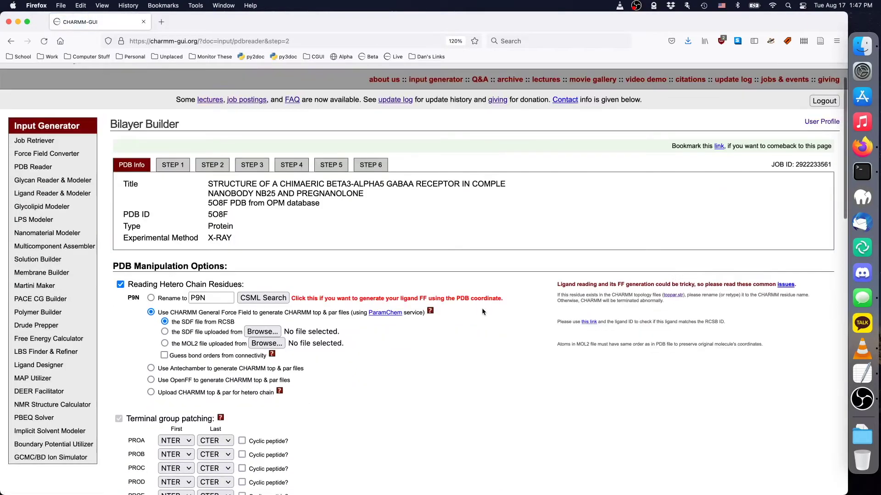
Submit the PDB manipulation options to run orientation of 5O8F in the membrane
scroll(481, 309, down, 20)
key(Return)
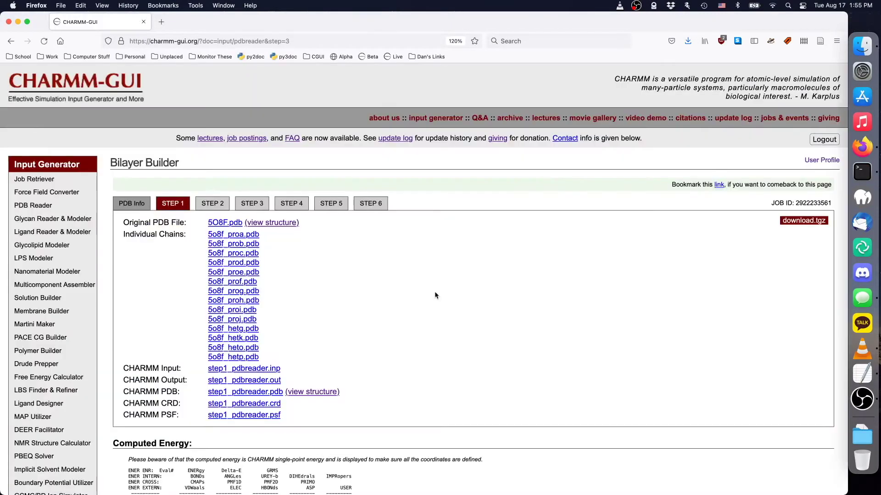
scroll(434, 292, down, 4)
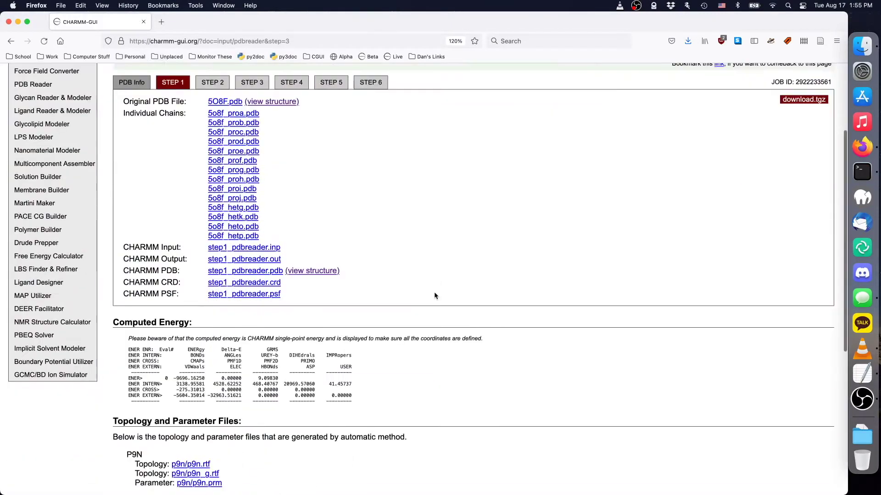
scroll(435, 295, down, 10)
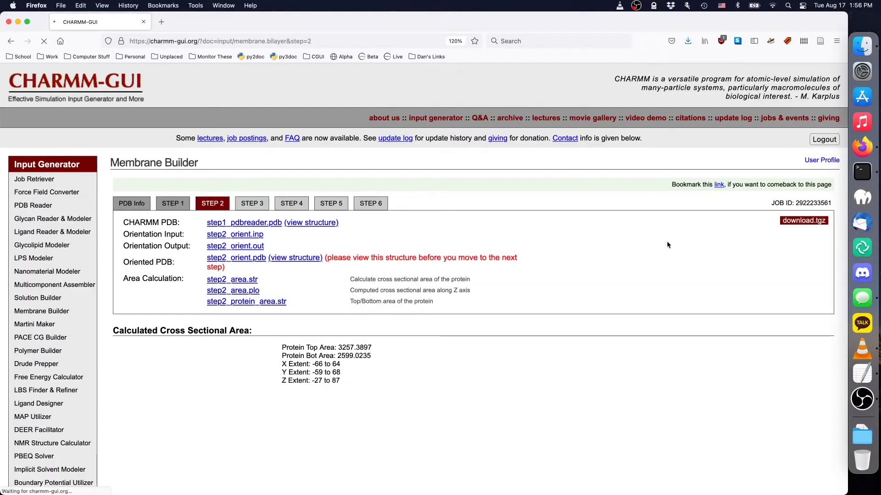
Check step2_orient.pdb in the 3D viewer, then download the job archive
click(296, 258)
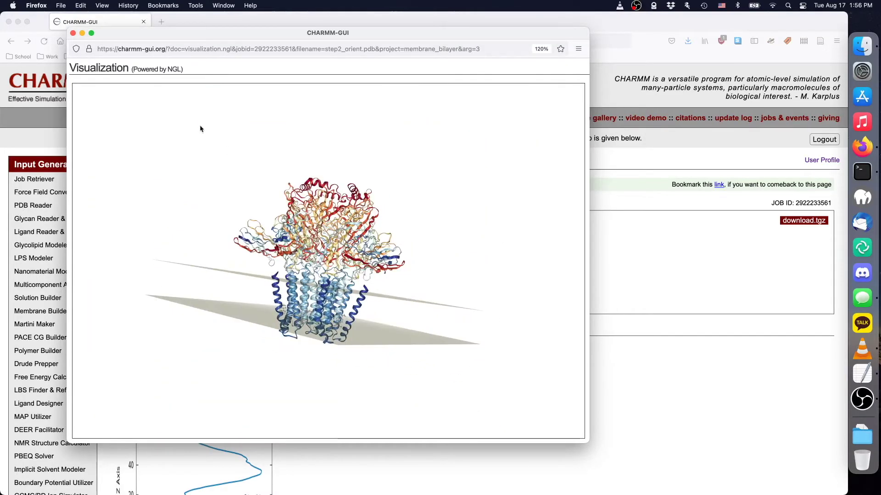
click(73, 34)
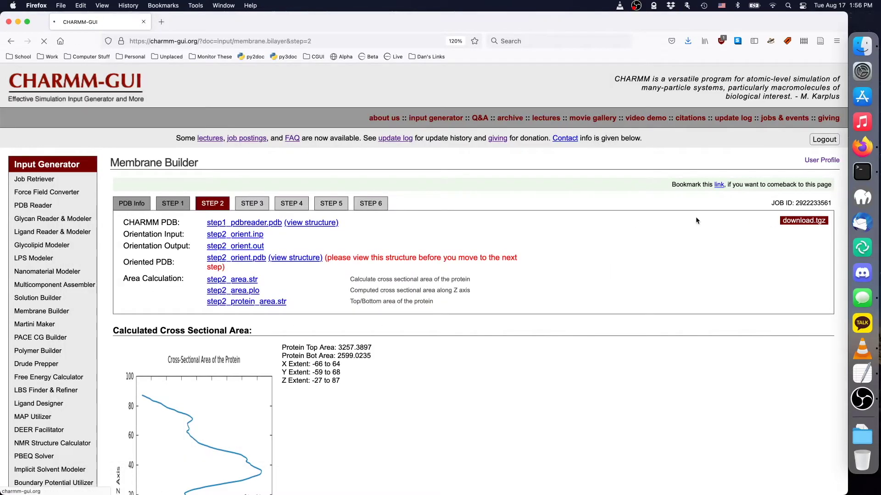
click(501, 232)
Save and extract the downloaded charmm-gui job archive
click(862, 435)
click(691, 335)
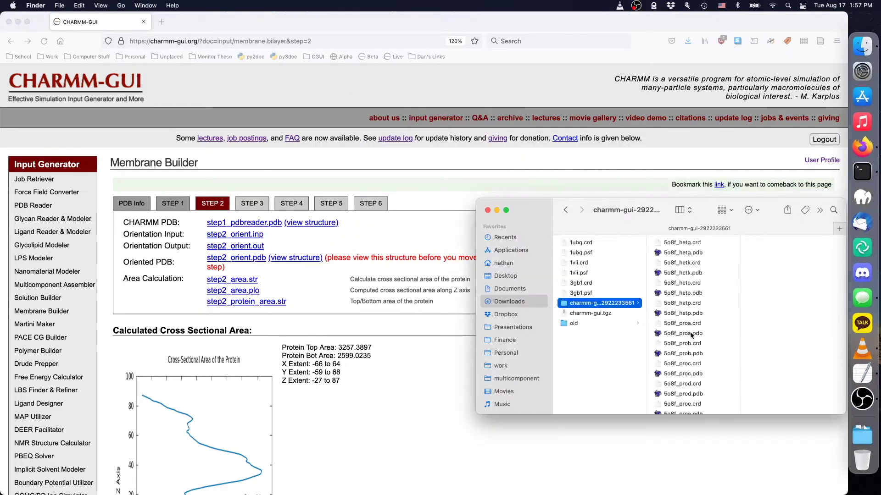
scroll(695, 339, down, 10)
Rename step1_pdbreader.psf and step2_orient.crd to 5o8f.psf and 5o8f.crd
click(703, 347)
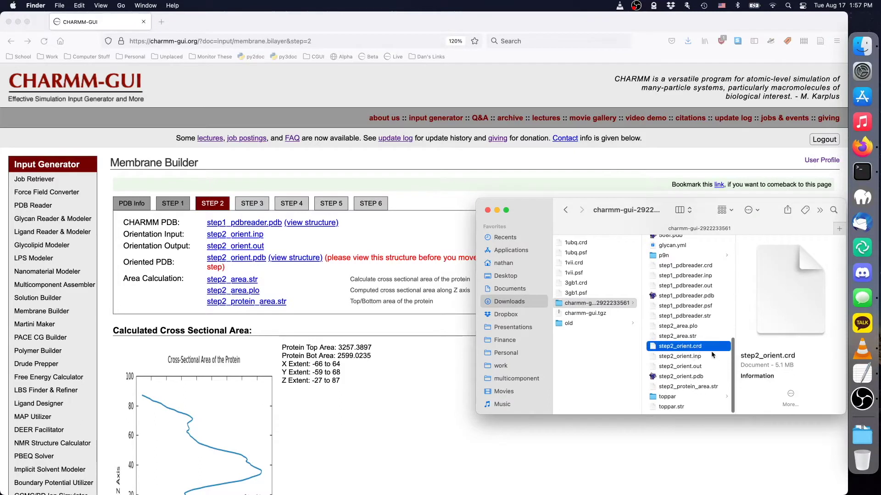
click(705, 306)
key(Return)
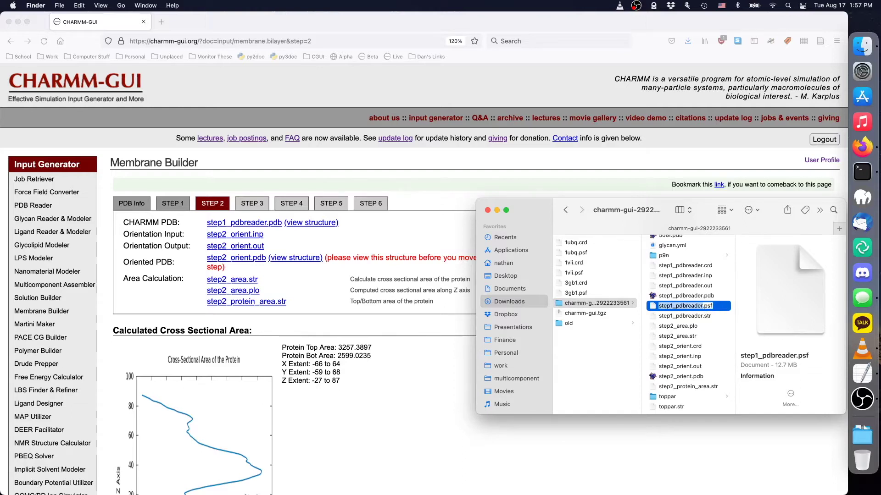
text(5o8l)
key(Return)
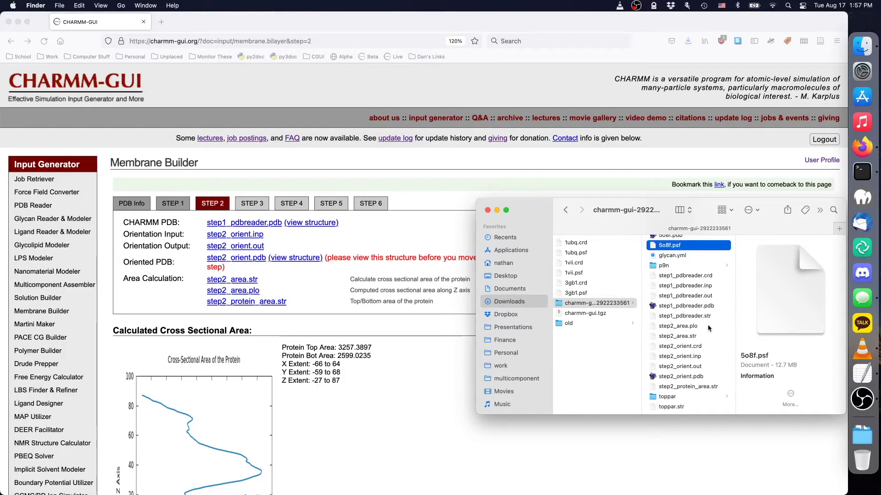
click(695, 346)
key(Return)
text(5o8f)
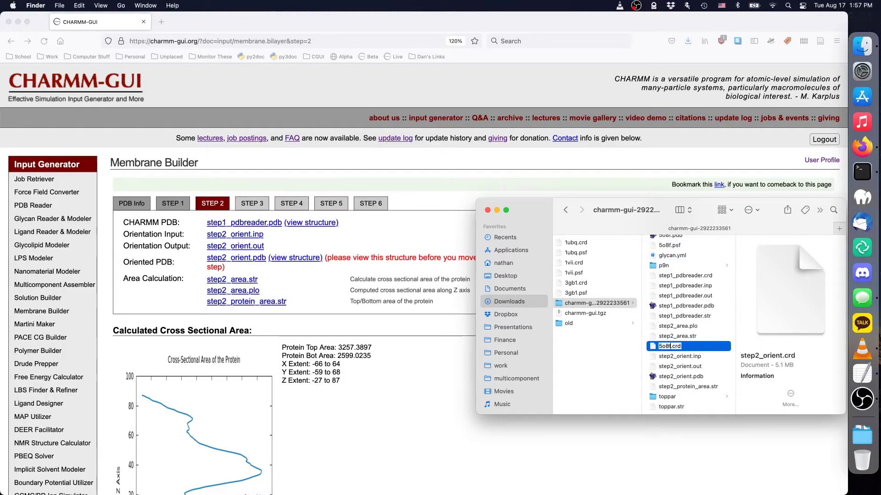
key(Return)
Move 5o8f.crd, 5o8f.psf, p9n_g.rtf and p9n.prm into the Downloads folder
scroll(690, 326, up, 3)
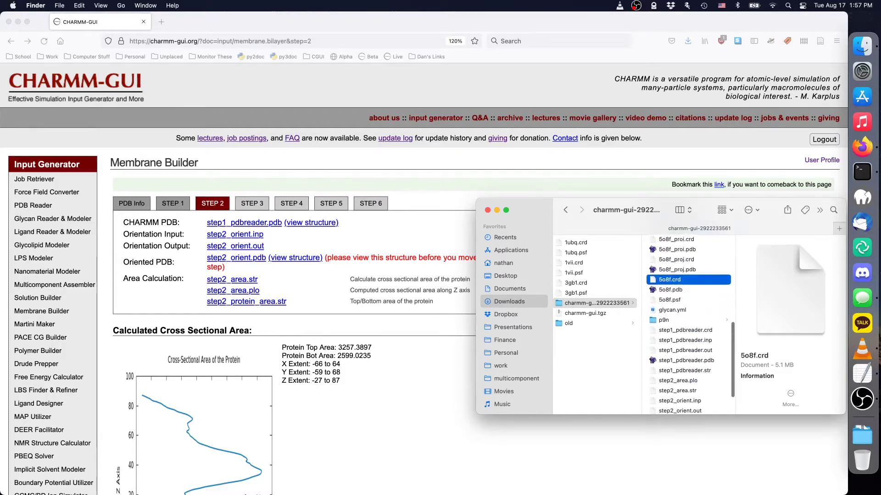
drag(677, 288, 588, 311)
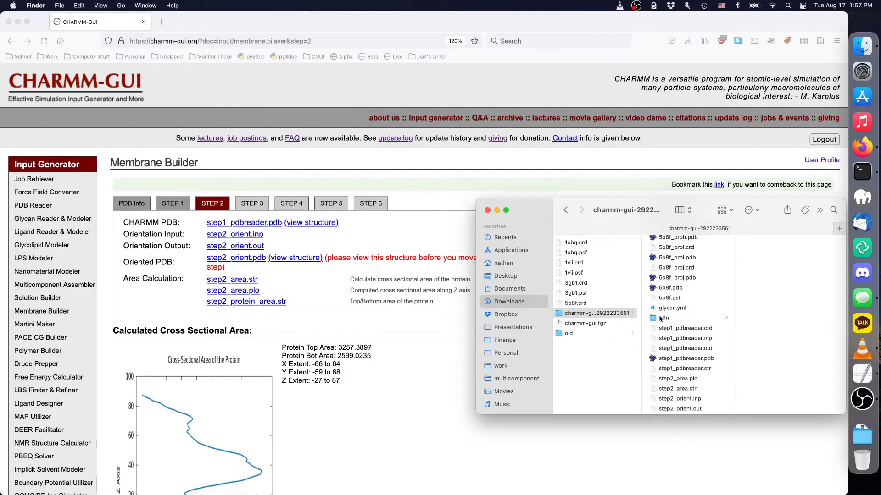
drag(677, 299, 597, 364)
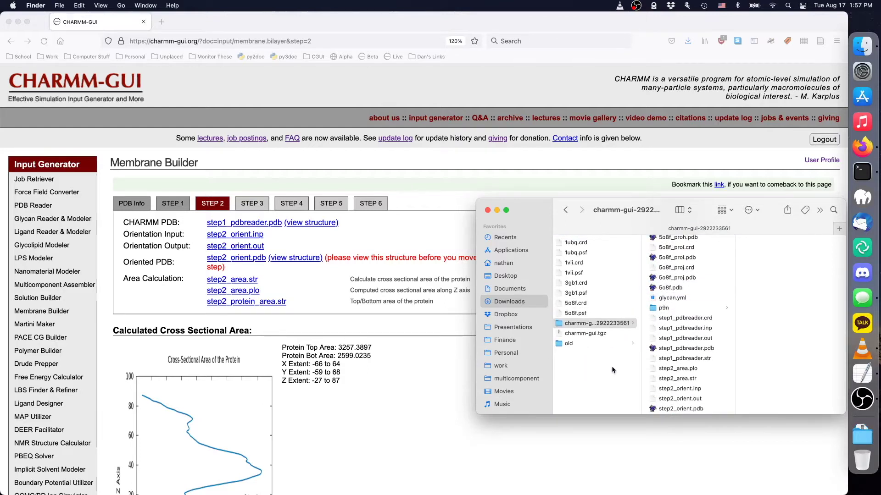
click(696, 308)
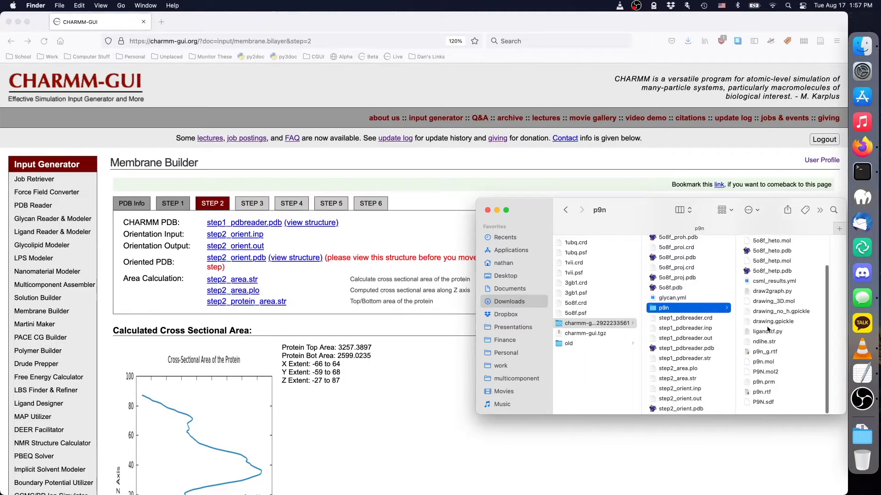
drag(779, 353, 581, 365)
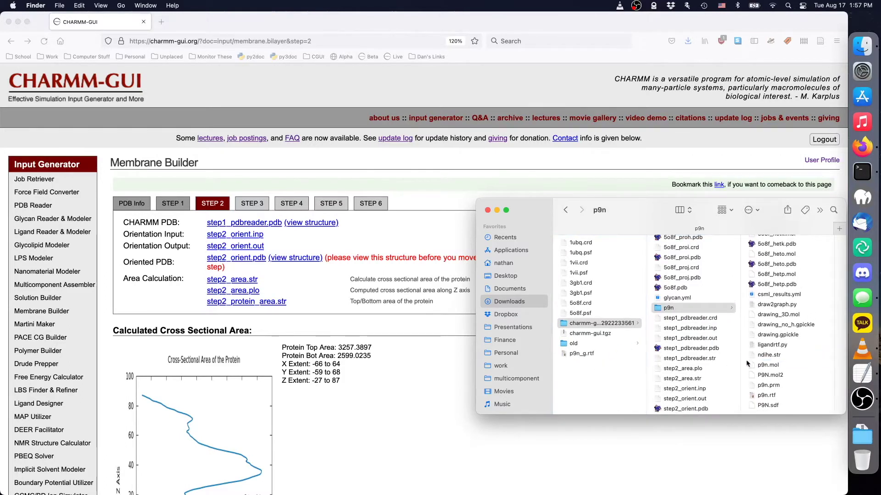
drag(769, 385, 601, 365)
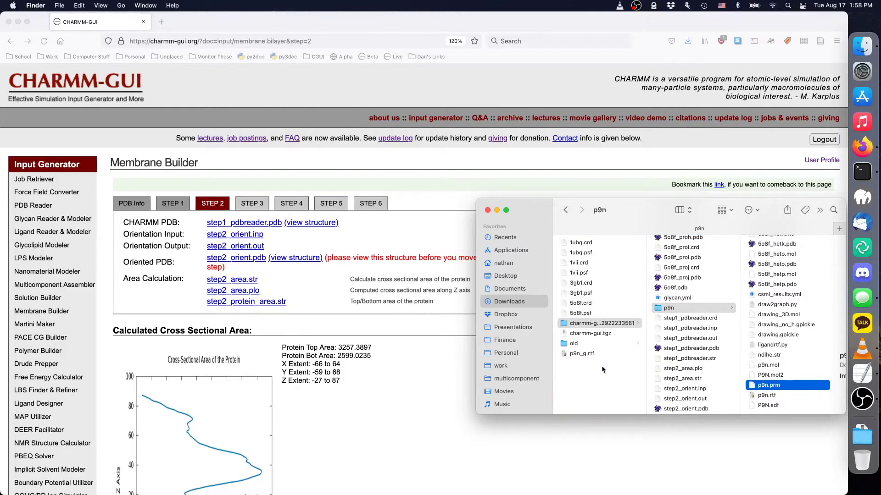
click(601, 390)
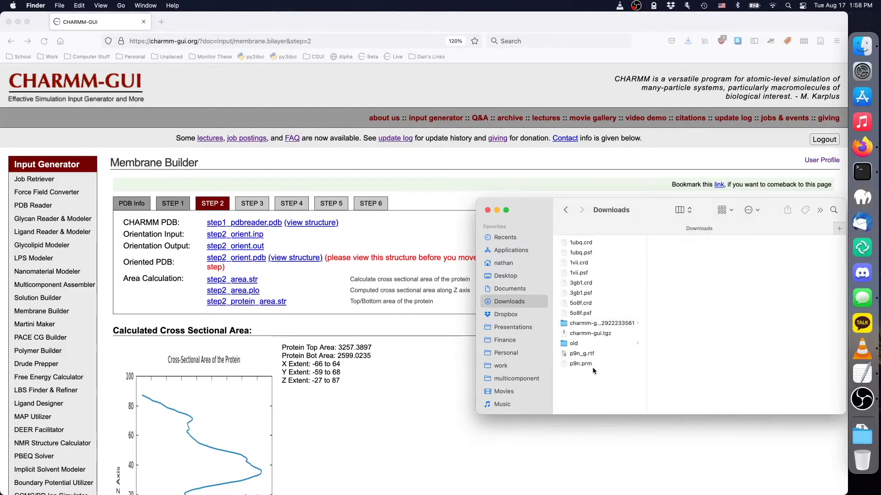
Move the extracted charmm-gui folder and charmm-gui.tgz to the Trash
click(614, 324)
shift+click(596, 333)
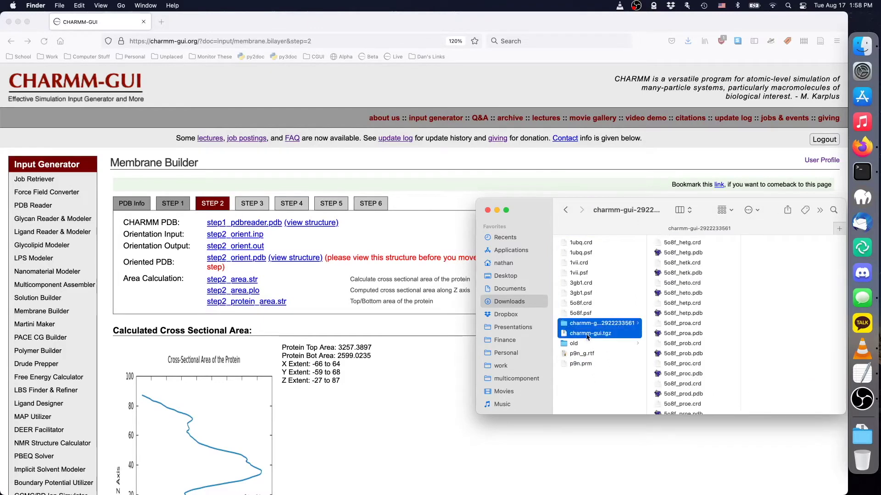
right_click(588, 333)
click(627, 302)
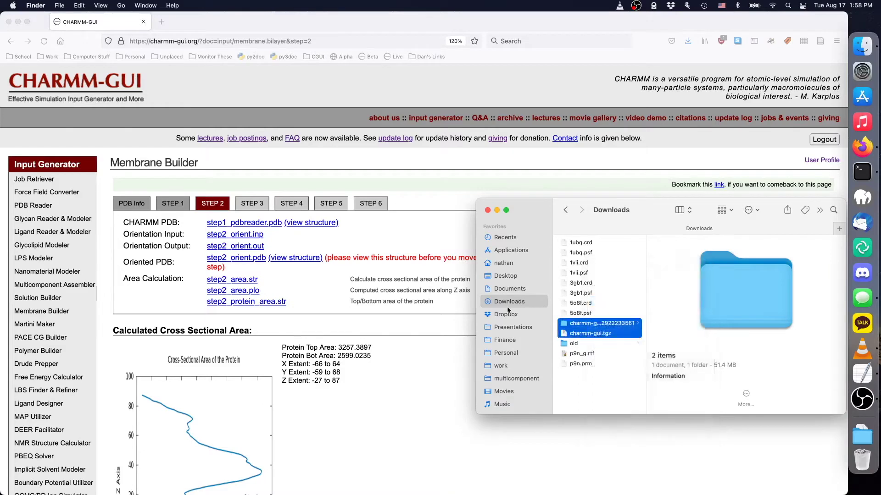
click(199, 249)
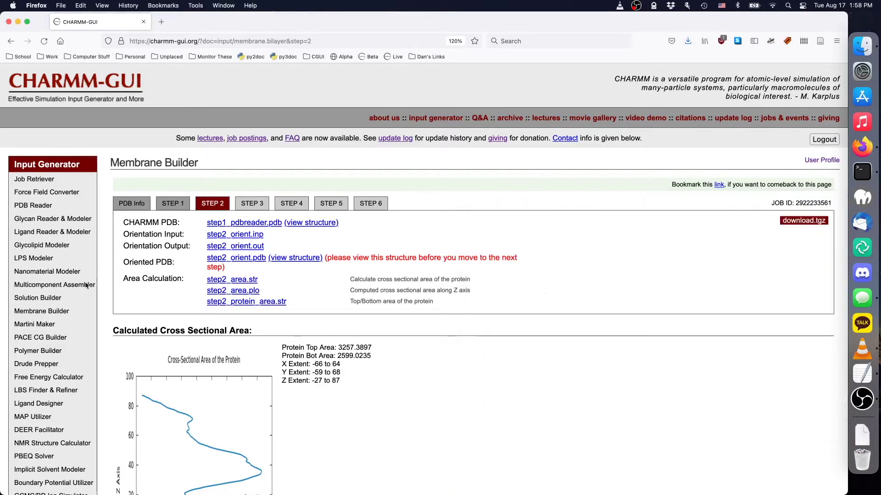
Upload the eight 1ubq, 1vii, 3gb1 and 5o8f PSF/CRD files to the Multicomponent Assembler
click(69, 285)
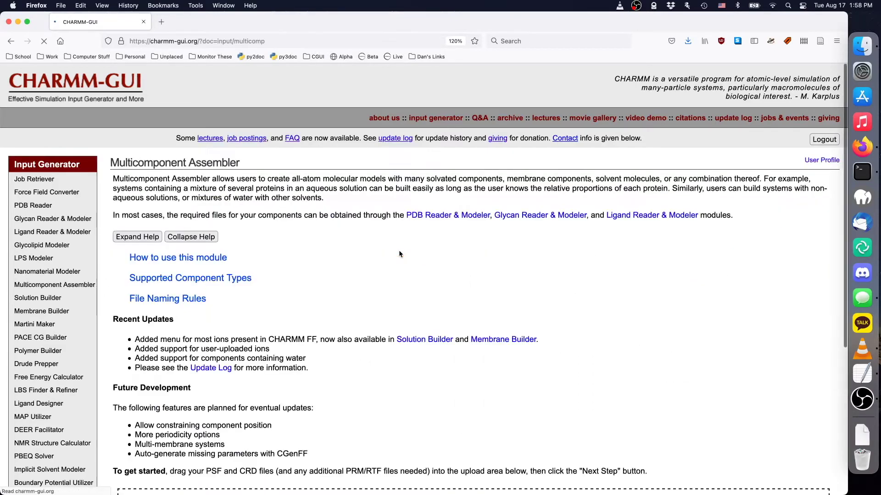
scroll(405, 248, down, 5)
key(super+Tab)
drag(245, 226, 635, 202)
click(532, 231)
shift+click(529, 301)
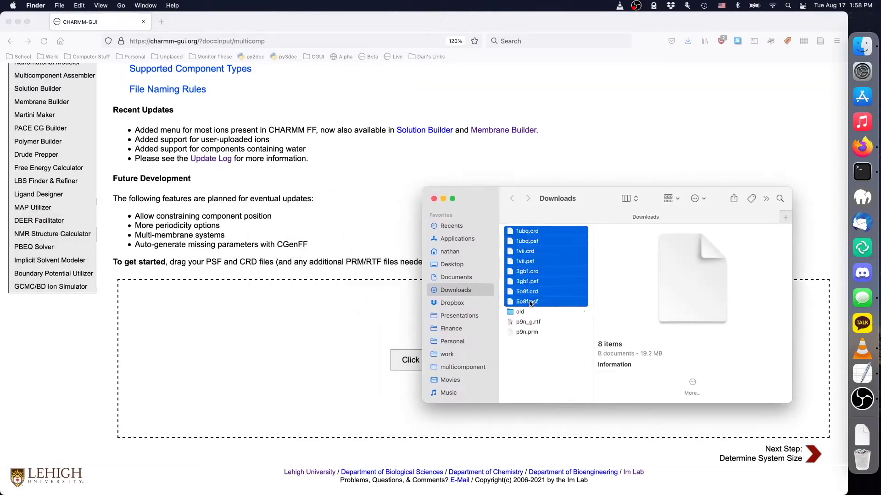
drag(550, 304, 364, 337)
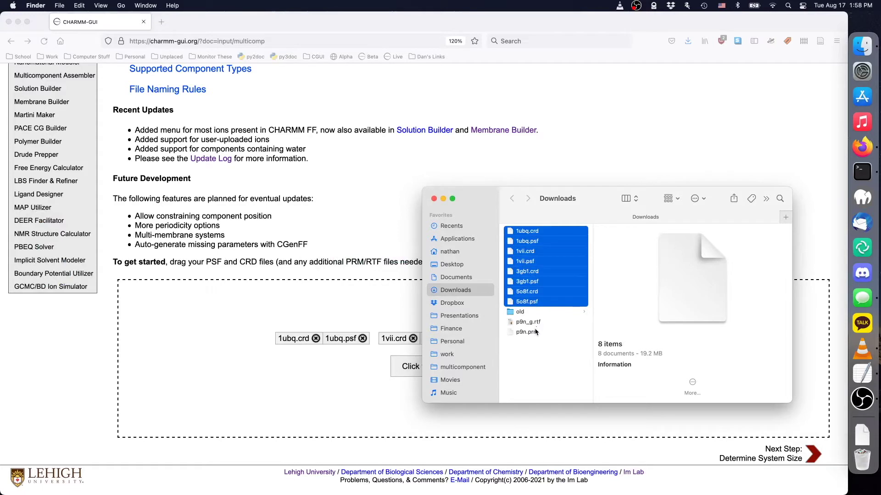
Upload p9n_g.rtf and p9n.prm as well, then submit the files
click(535, 323)
shift+click(533, 332)
drag(532, 332, 374, 340)
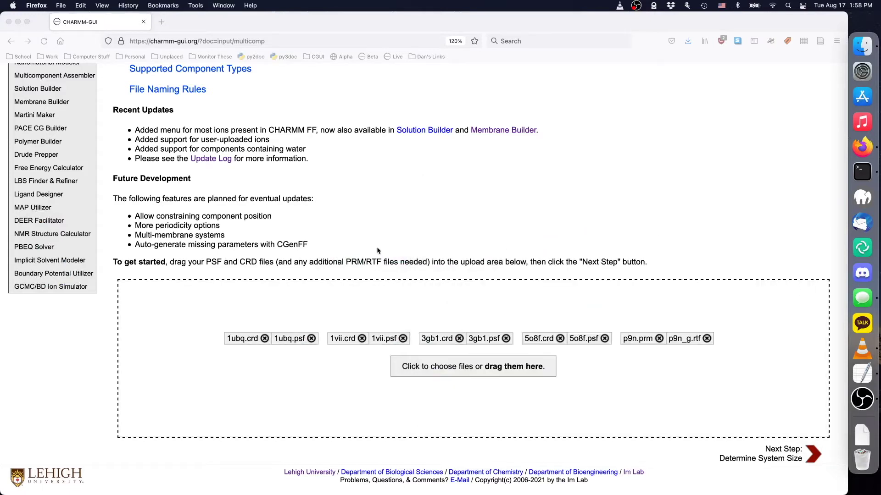
click(812, 454)
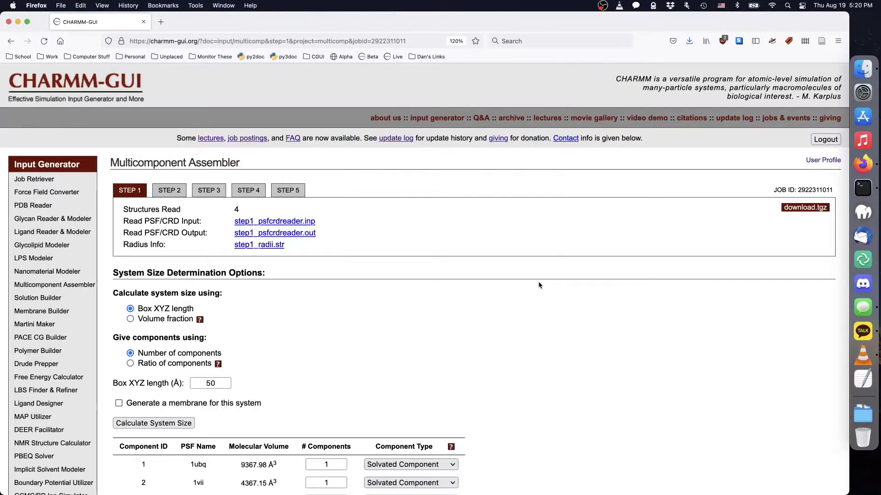
Set 3gb1 to Membrane Component and 5o8f to Solvated Component
scroll(539, 285, down, 3)
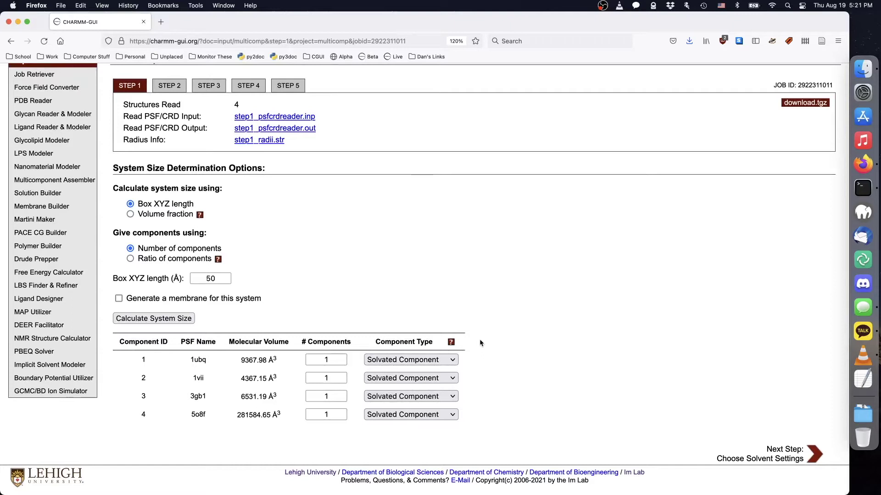
click(413, 396)
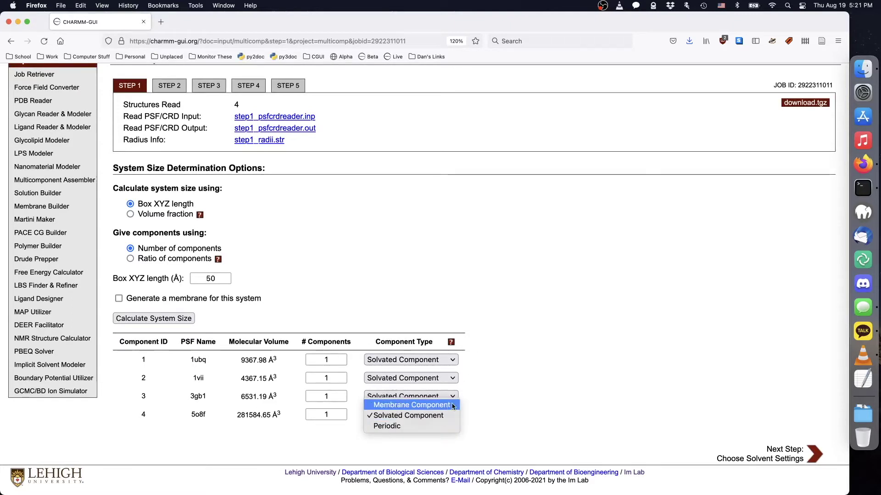
click(452, 406)
scroll(461, 390, down, 3)
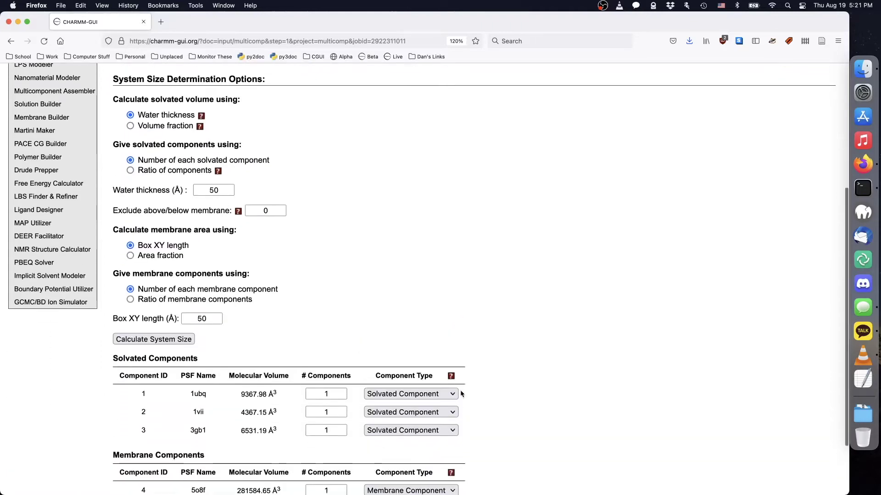
scroll(238, 324, down, 2)
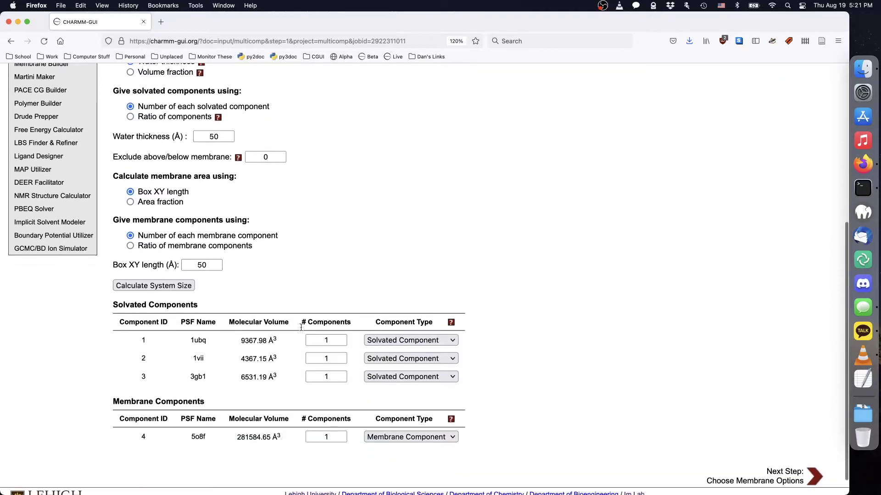
click(452, 438)
click(433, 449)
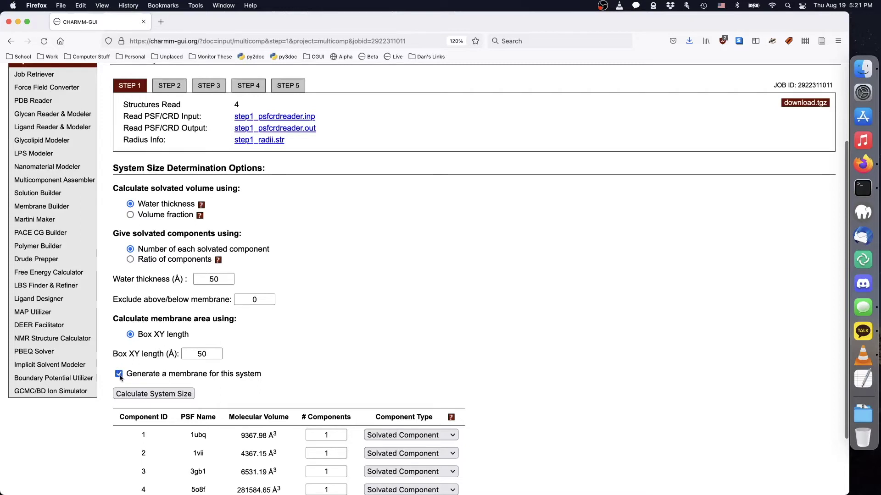
Toggle membrane generation and switch 5o8f back to Membrane Component
click(119, 374)
click(399, 414)
click(397, 424)
scroll(416, 337, down, 5)
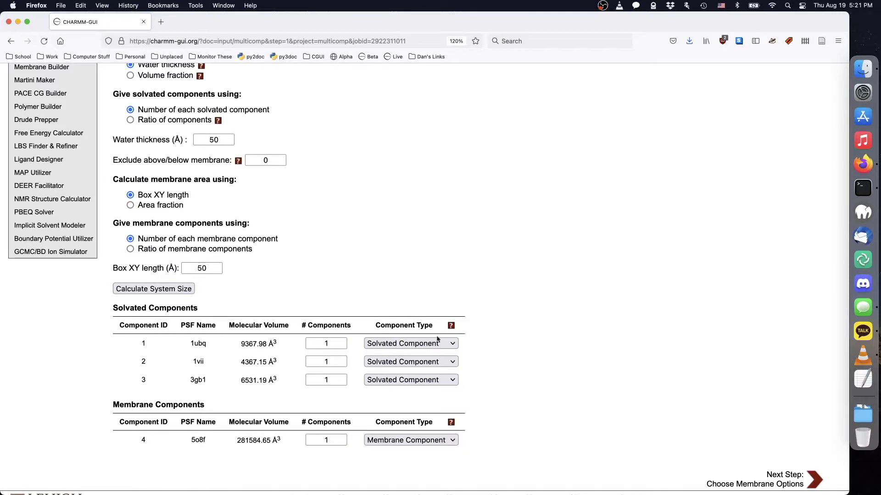
click(431, 380)
click(430, 373)
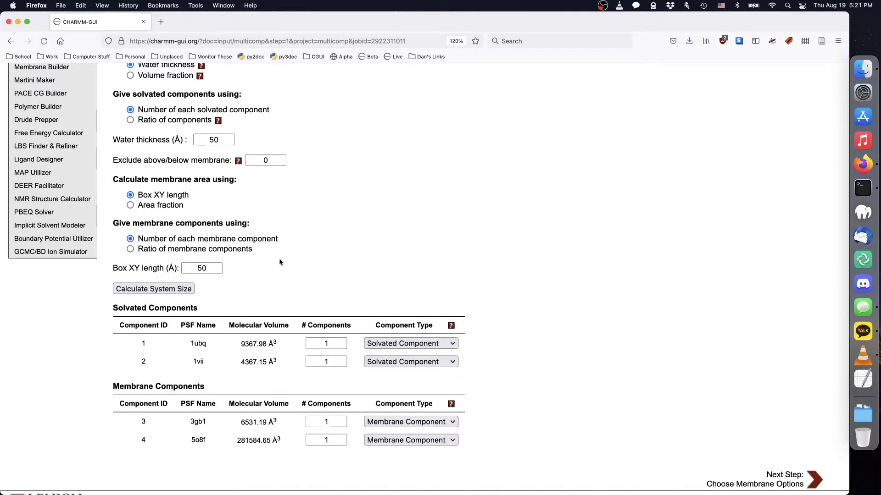
click(130, 249)
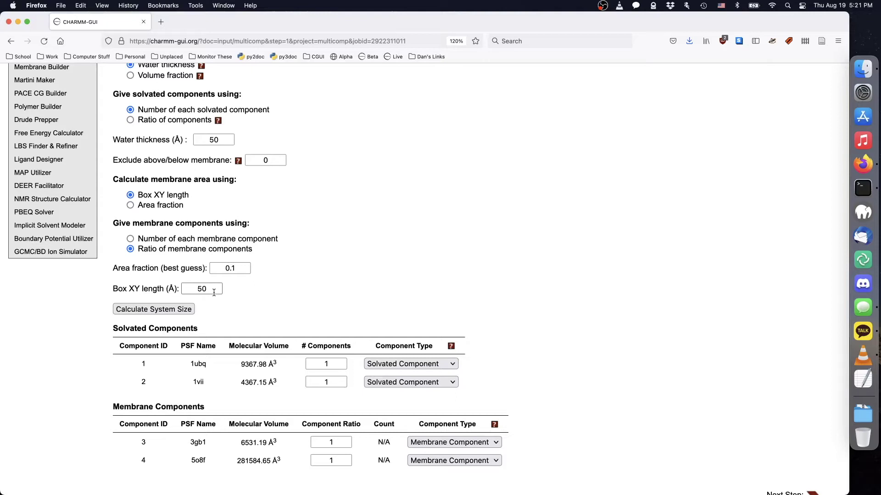
click(131, 239)
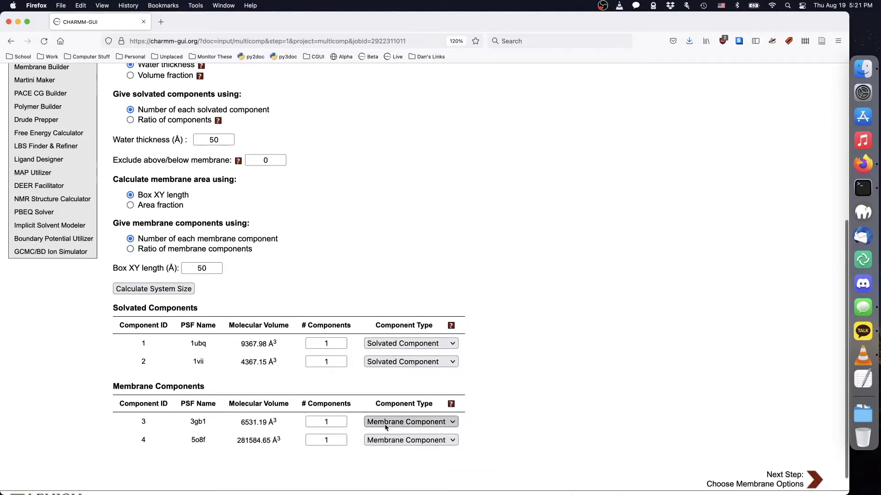
click(403, 422)
click(387, 434)
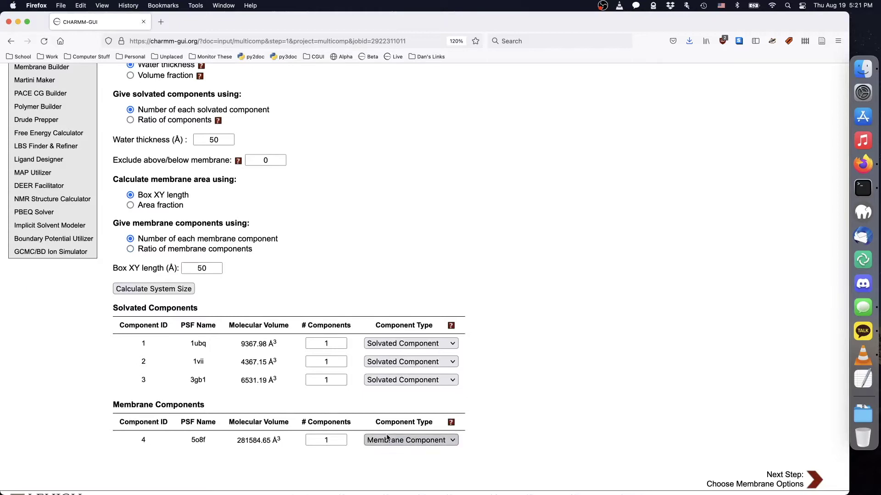
scroll(498, 396, up, 1)
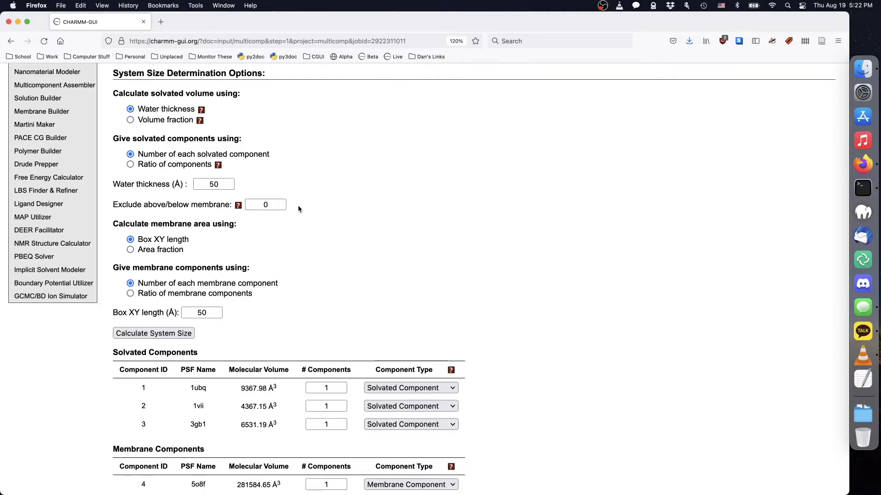
Set the exclusion distance above/below the membrane to 10 and review the water thickness help
double_click(275, 205)
text(10)
click(319, 210)
click(201, 110)
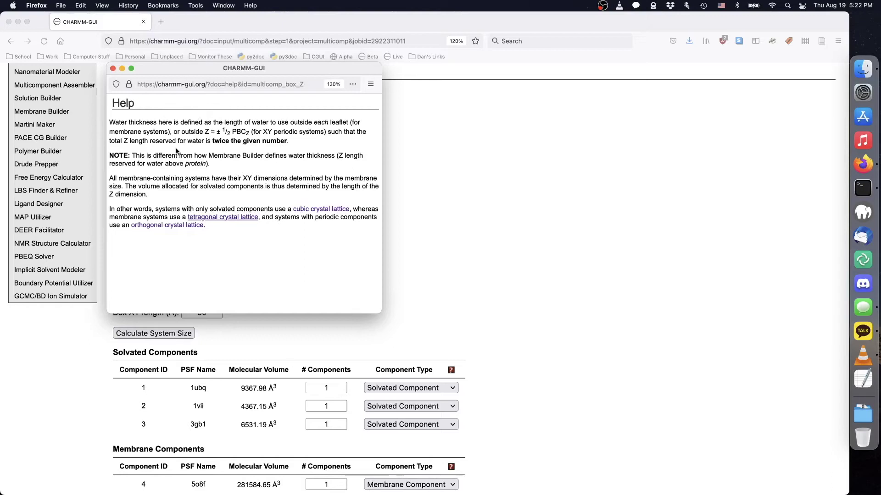
key(super+w)
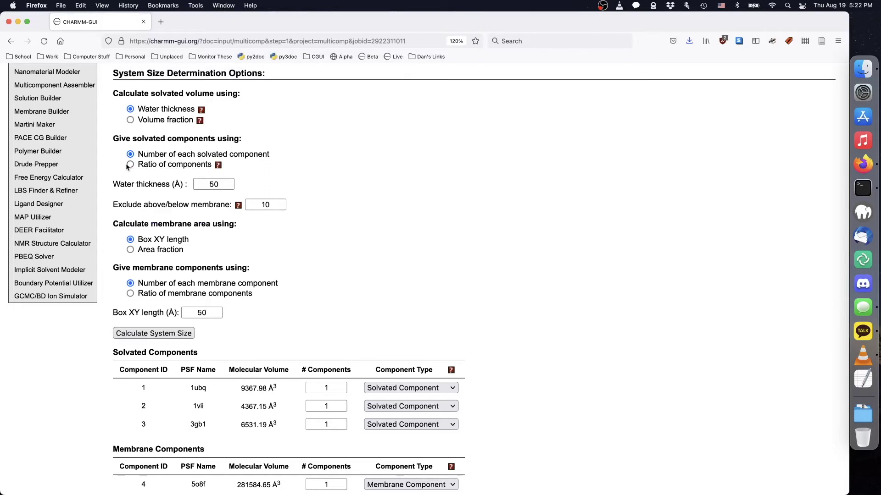
Use Ratio of components with volume fraction 0.1 and water thickness 60 Å
click(129, 165)
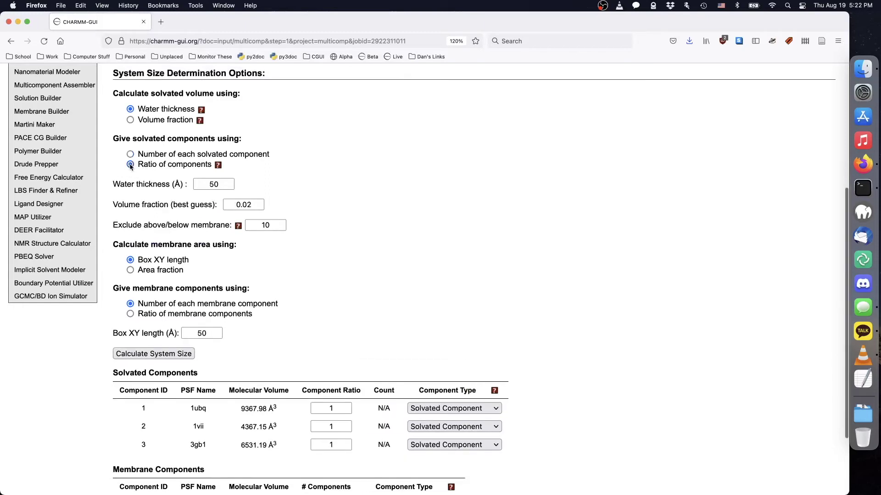
click(130, 120)
click(191, 204)
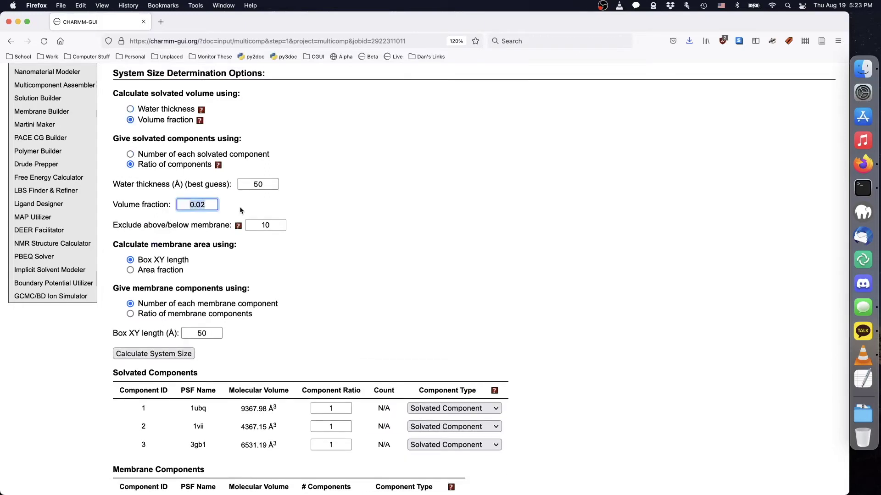
text(0.1)
key(shift+Tab)
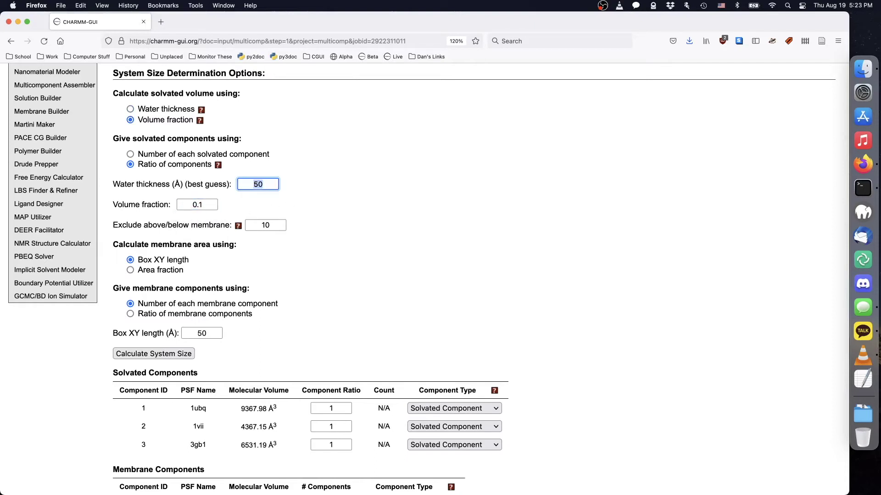
text(60)
click(374, 248)
Set box XY length to 150 Å and calculate the system size
double_click(215, 333)
text(150)
click(373, 322)
click(183, 353)
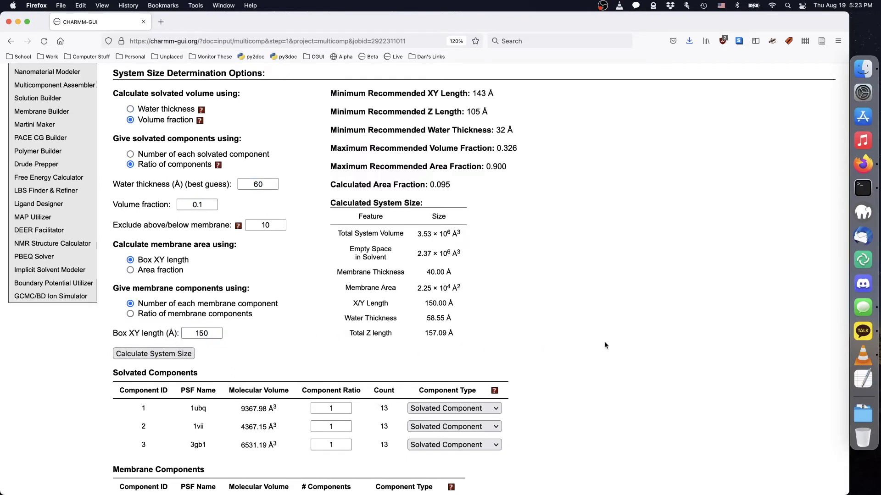
scroll(605, 344, down, 4)
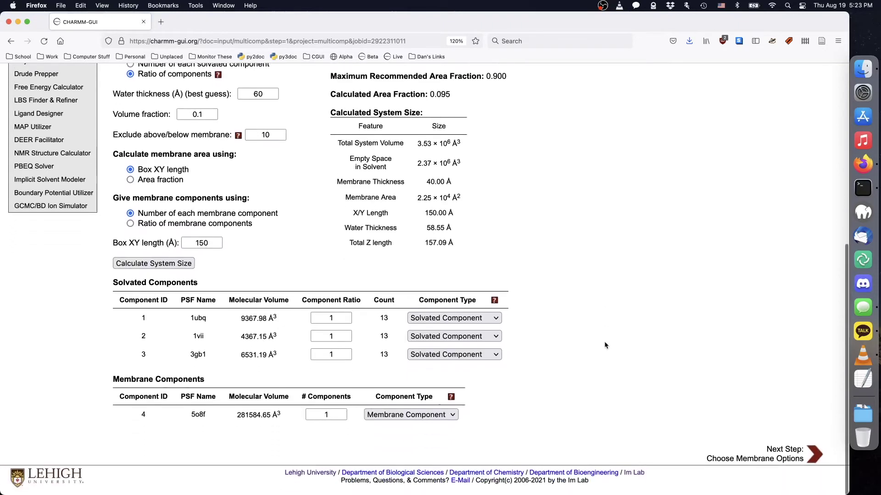
scroll(604, 342, up, 5)
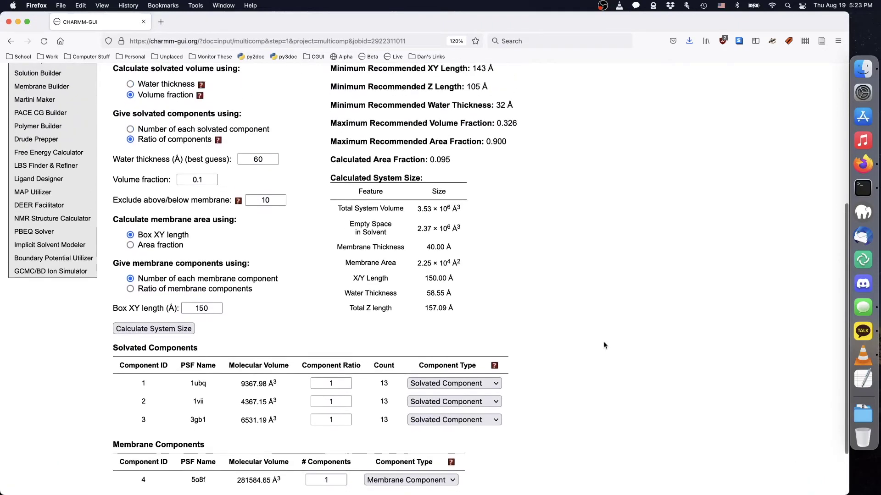
scroll(604, 344, up, 1)
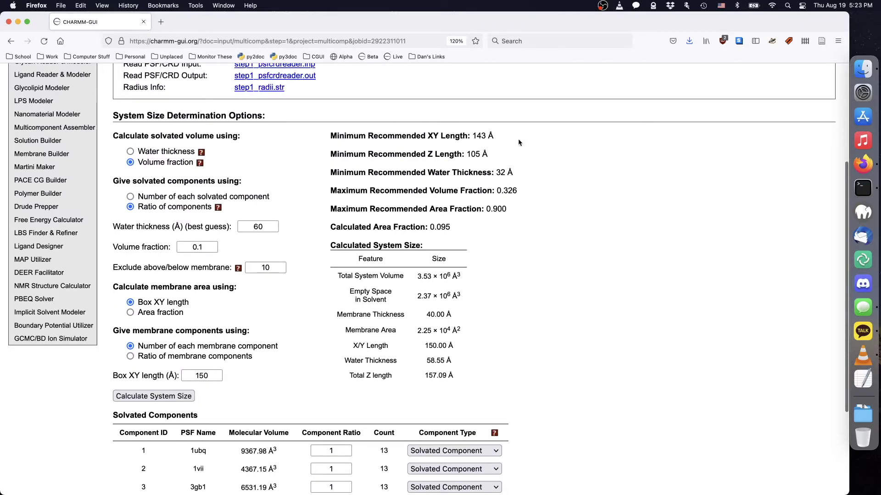
scroll(578, 150, down, 6)
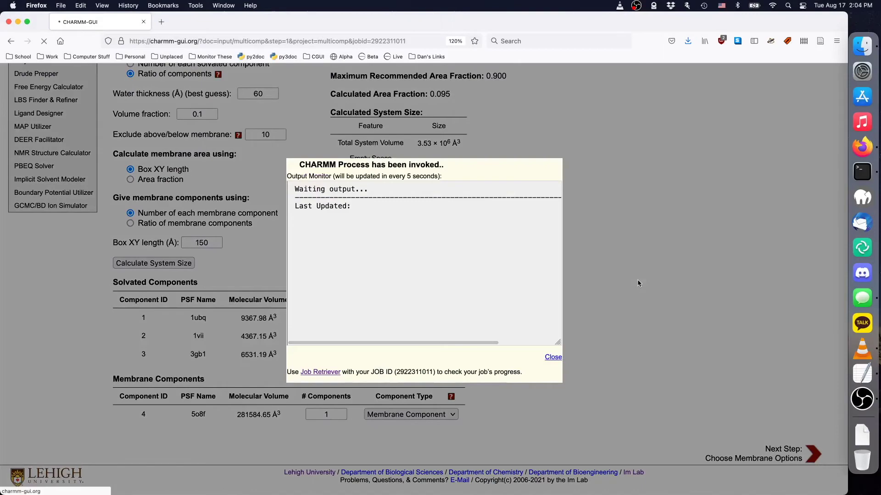
Inspect step2_molpacking.pdb in the 3D viewer from above and from the side, then close it
scroll(637, 282, up, 3)
scroll(637, 283, down, 1)
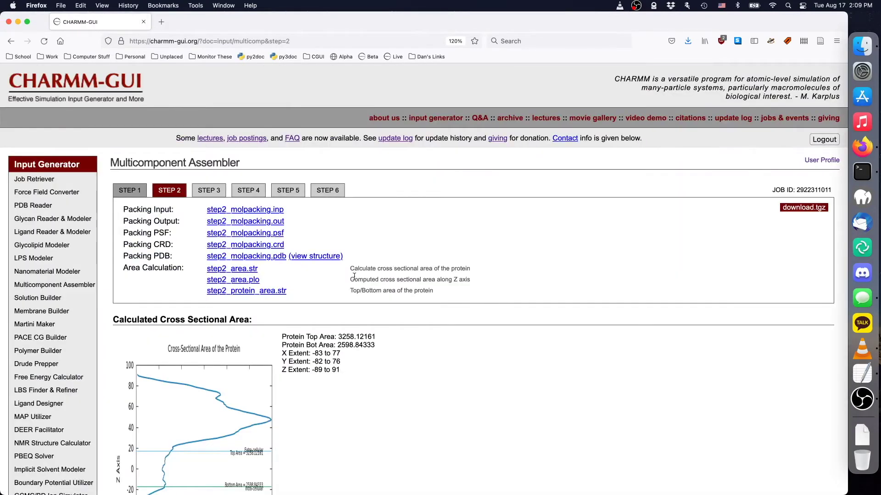
click(303, 258)
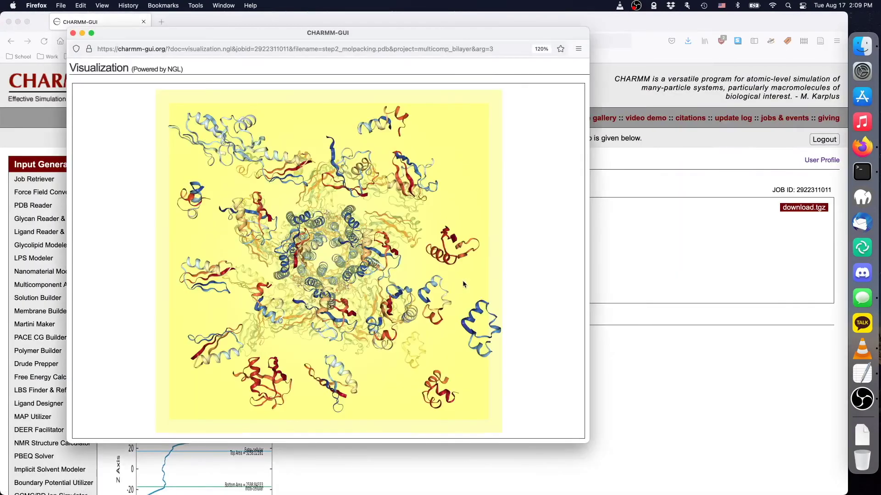
drag(464, 211, 415, 224)
click(72, 33)
Give cholesterol a ratio of 1 in both the upper and lower leaflets
scroll(481, 264, down, 8)
scroll(481, 267, down, 5)
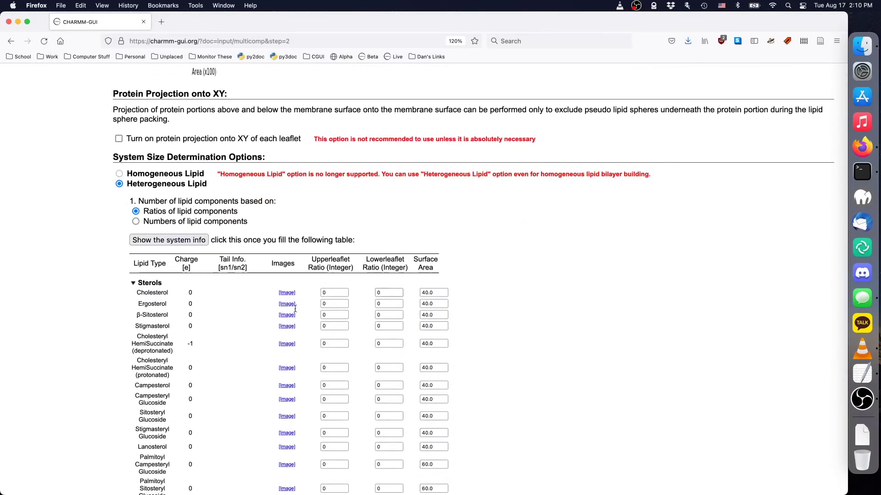
double_click(331, 294)
text(1)
double_click(388, 294)
text(1)
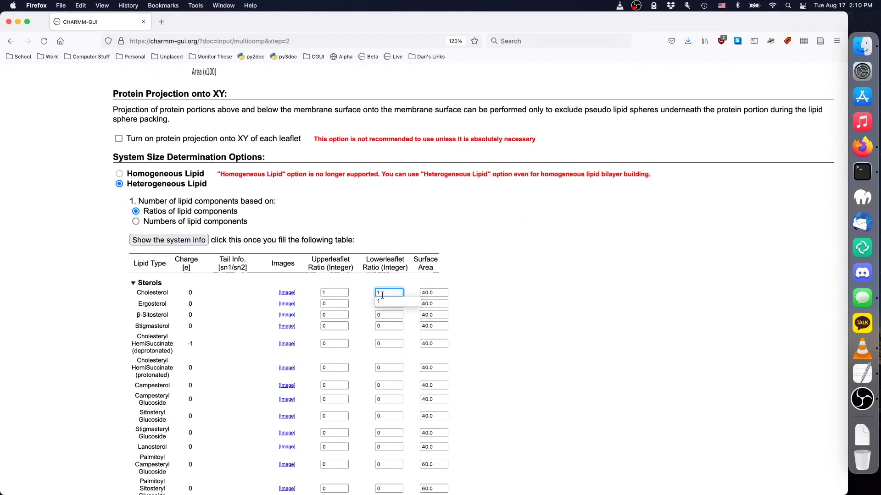
click(133, 283)
Give POPC a ratio of 4 in both leaflets
click(133, 312)
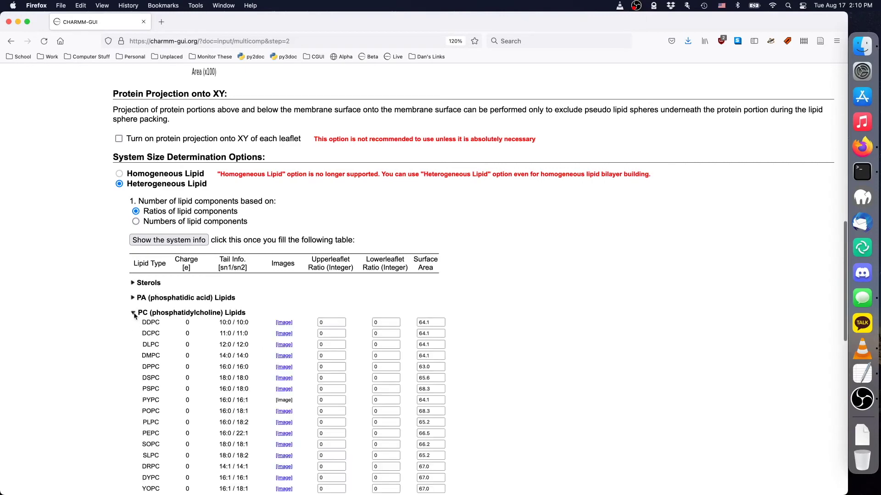
key(super+f)
text(popc)
double_click(385, 270)
text(1)
double_click(331, 270)
text(4)
double_click(386, 270)
text(4)
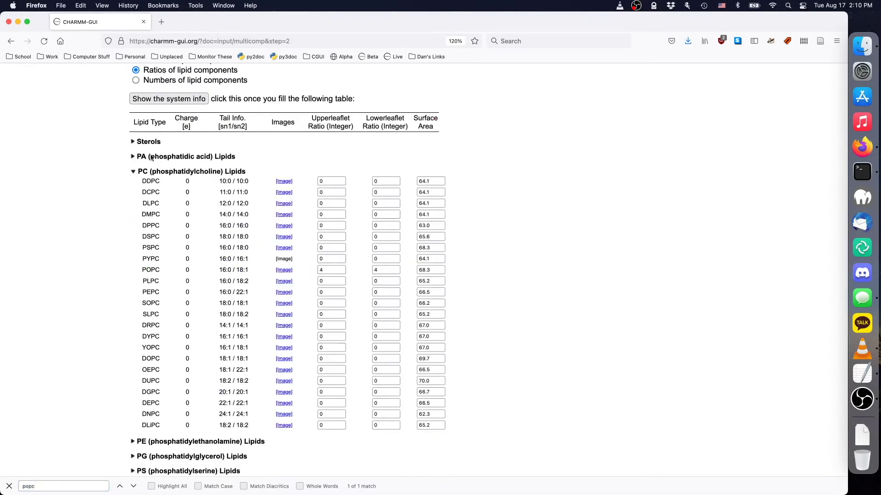
Calculate the lipid counts and XY system size from the 1:4 ratios
click(134, 172)
click(169, 99)
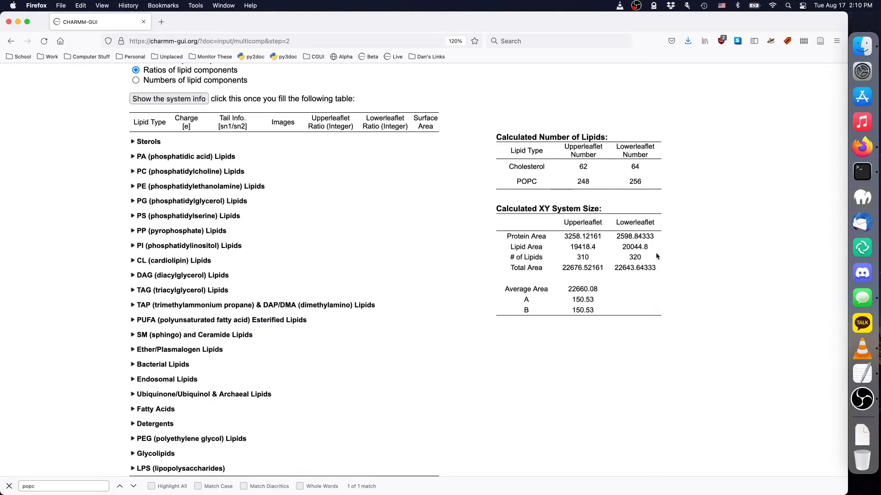
scroll(655, 253, down, 5)
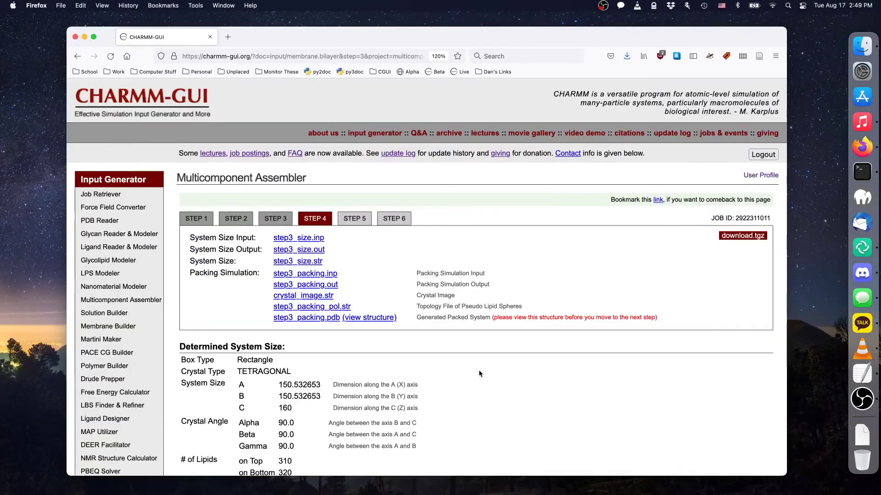
Recalculate the 0.15 M KCl ions (225 K+, 229 Cl−) and continue to the solvent options
scroll(478, 370, down, 10)
scroll(477, 369, down, 8)
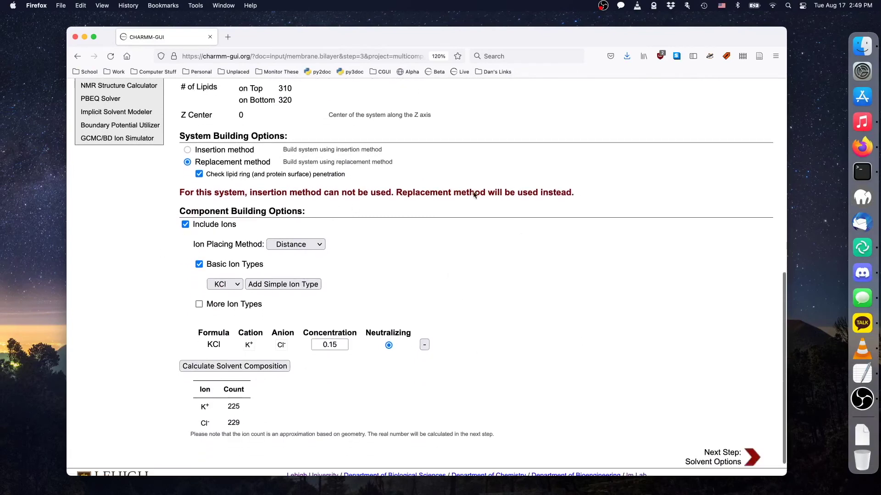
click(275, 370)
scroll(553, 364, down, 2)
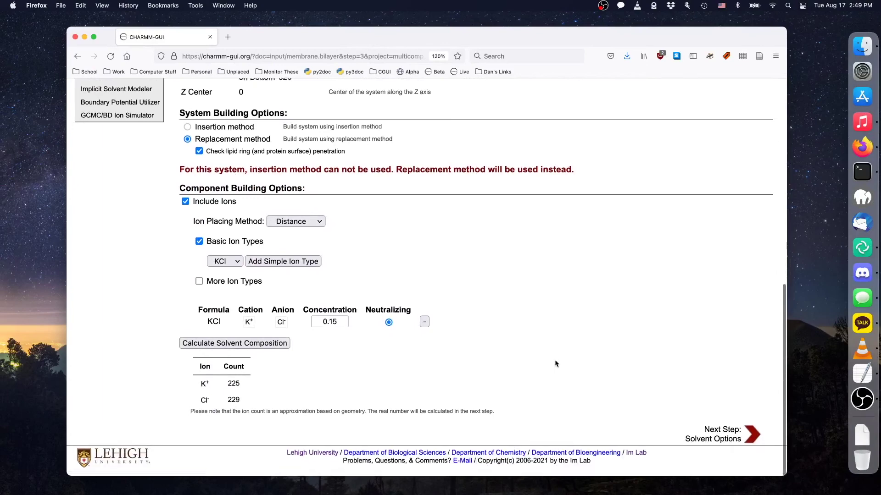
click(752, 435)
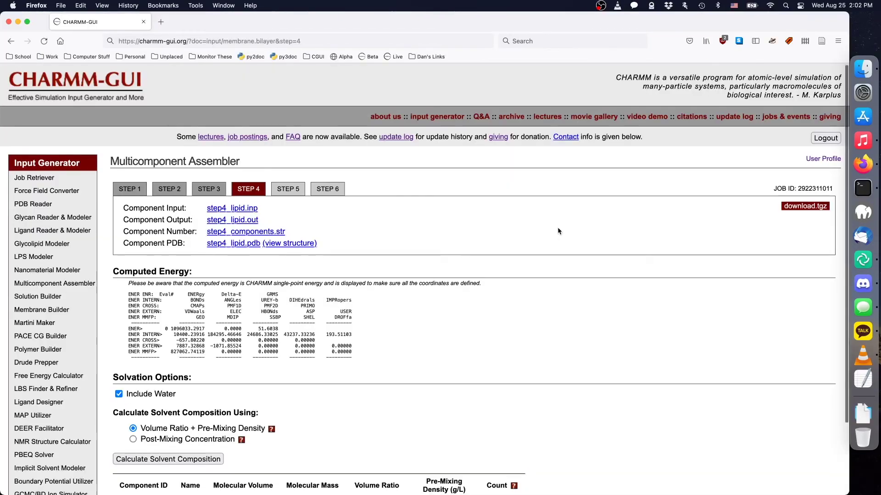
Compute 61125 waters and assemble a 331932-atom system in a 150.53×150.53×160 Å box
scroll(558, 227, down, 3)
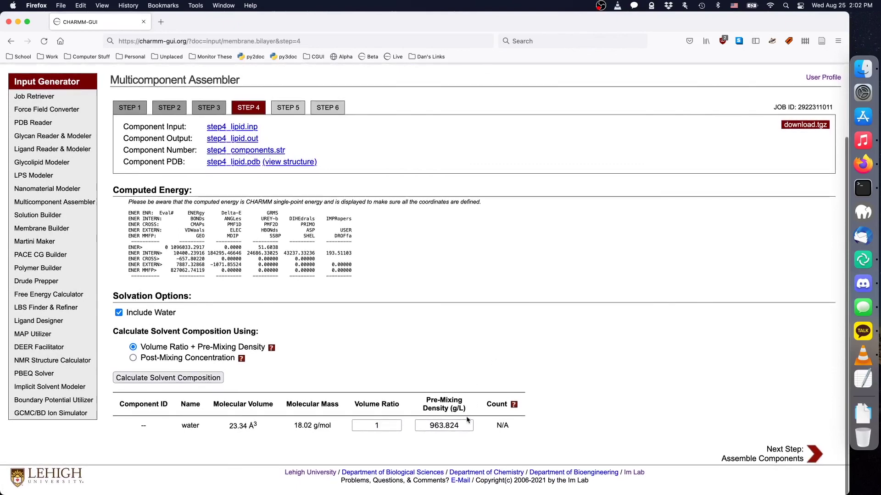
click(212, 376)
click(809, 456)
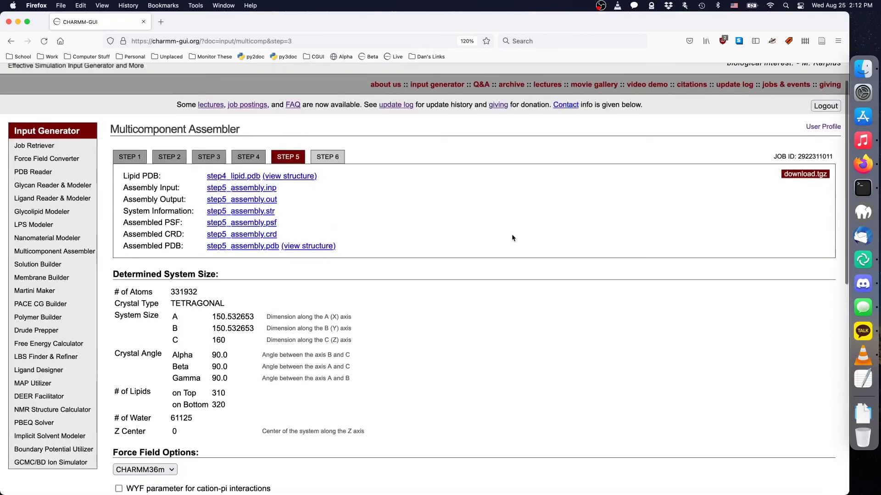
scroll(511, 234, up, 3)
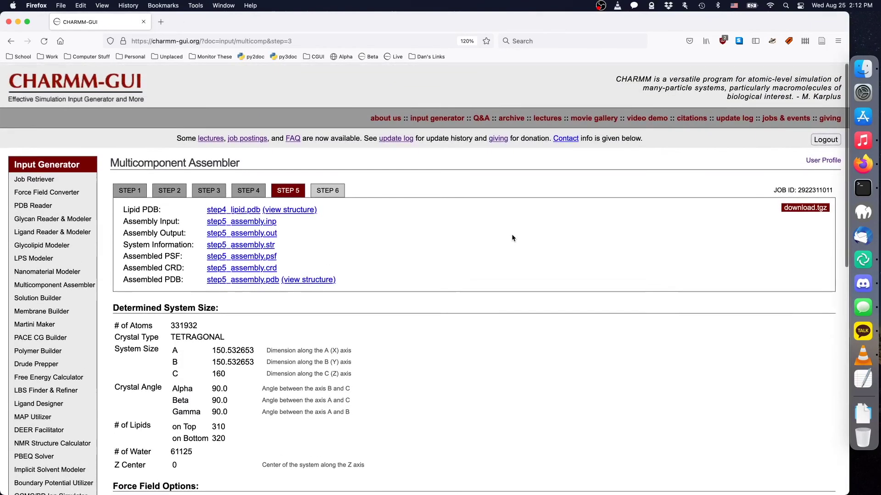
View step5_assembly.pdb in NGL, rotated to a side view of the bilayer between water layers
click(327, 281)
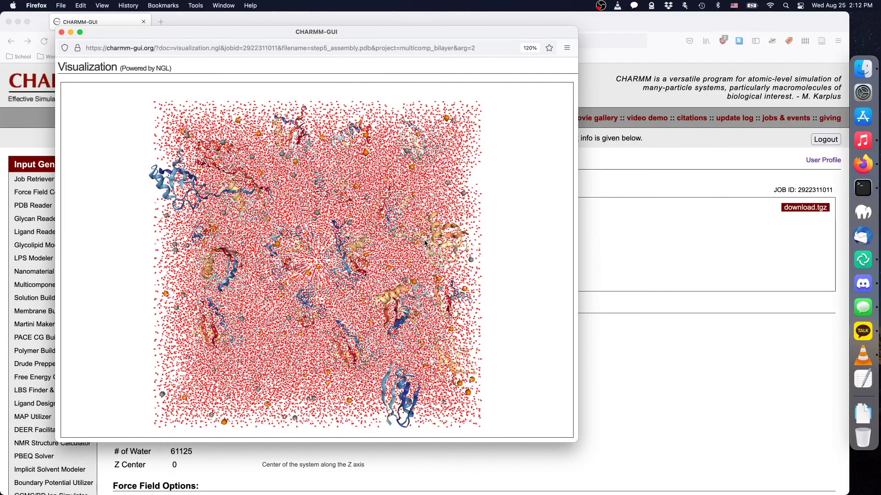
drag(502, 330, 501, 297)
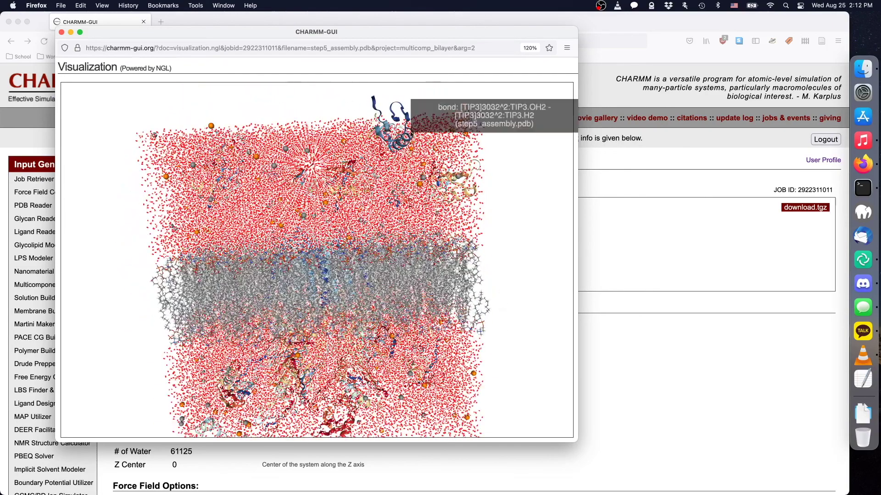